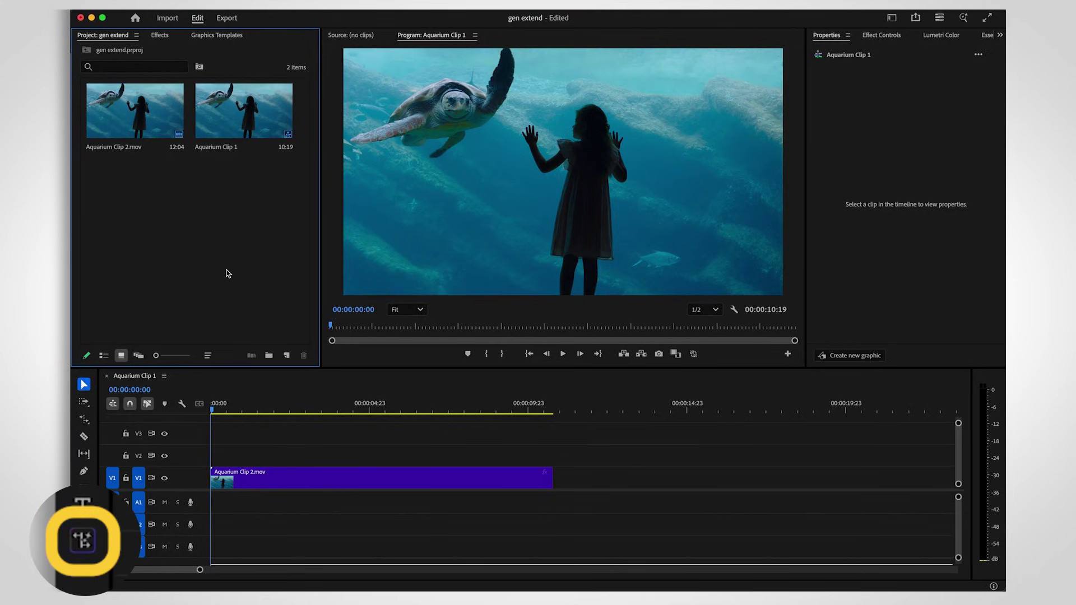
Extend the aquarium clip on V1 with Generative Extend to 00:00:12:18 and play it back
{"action": "left_click", "coordinate": [83, 538]}
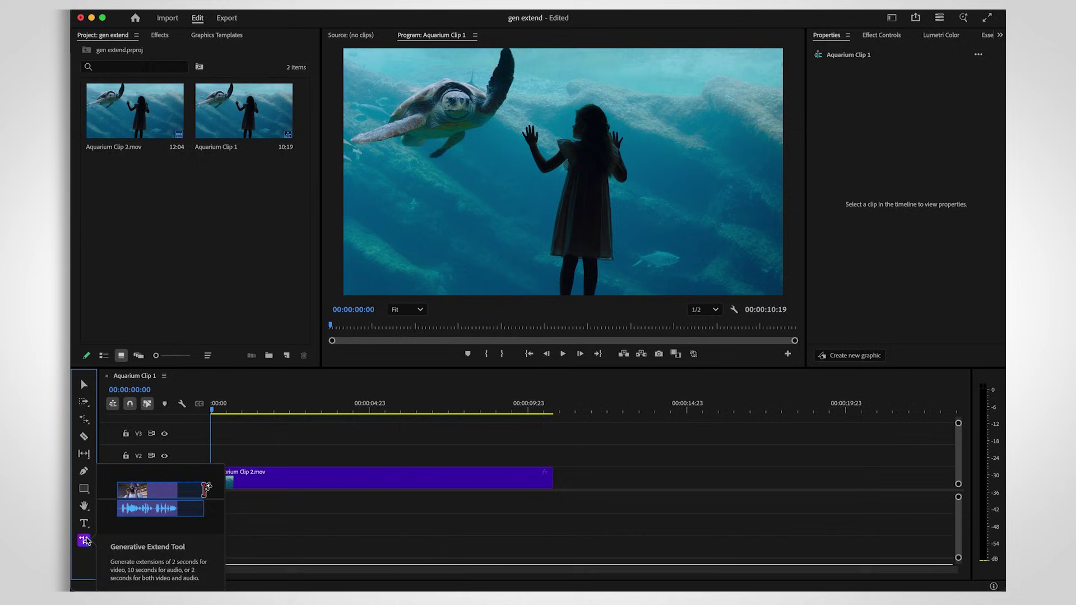
{"action": "left_click_drag", "start_coordinate": [552, 478], "coordinate": [646, 479]}
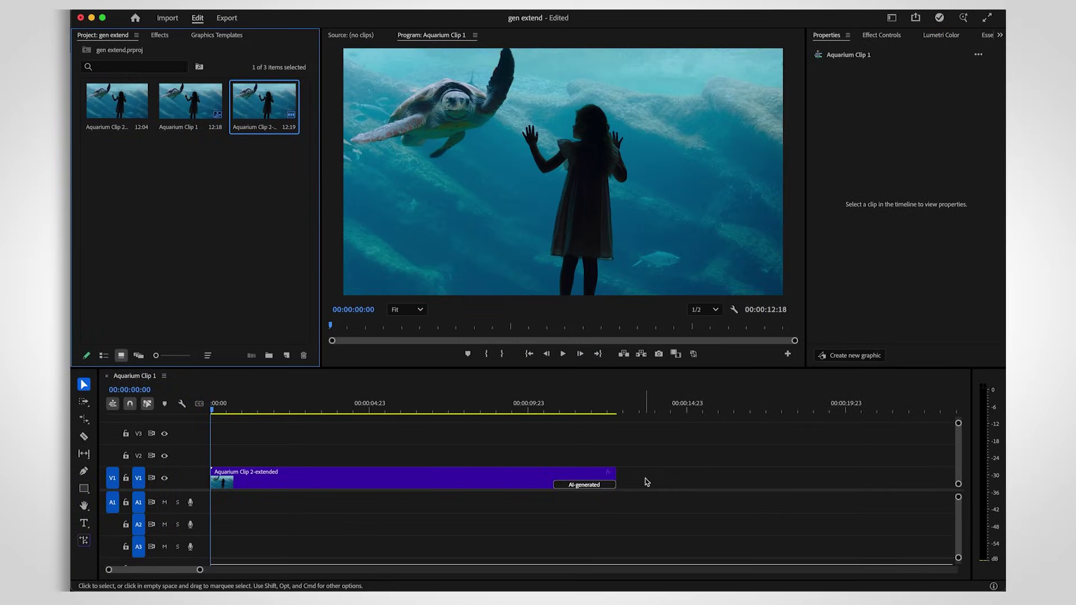
{"action": "key", "text": "space"}
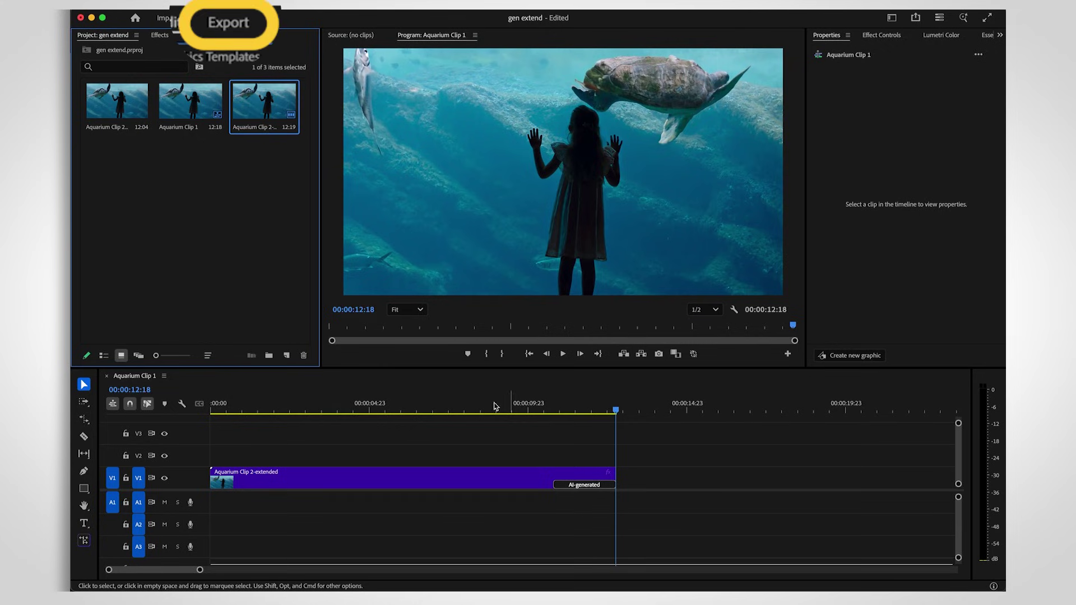
Turn on Export Content Credentials under General in the Export settings
{"action": "left_click", "coordinate": [227, 18]}
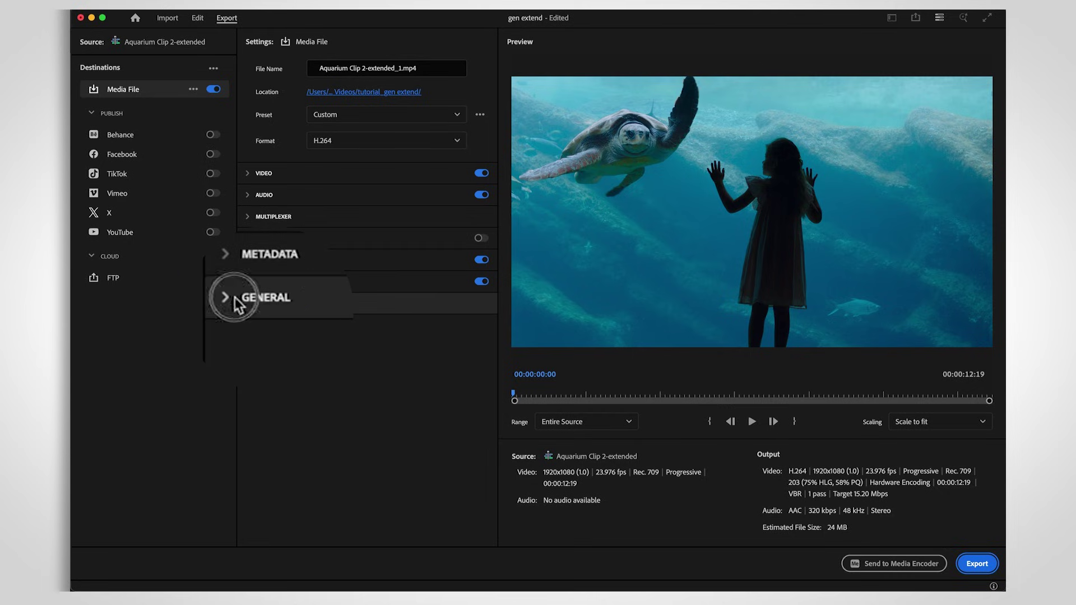
{"action": "left_click", "coordinate": [248, 282]}
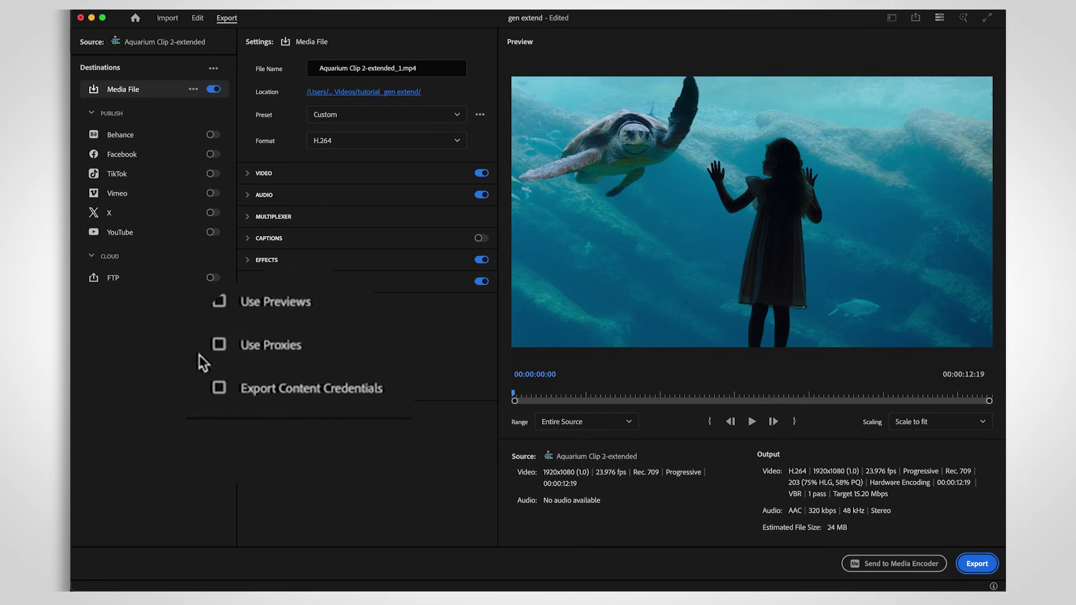
{"action": "left_click", "coordinate": [259, 385]}
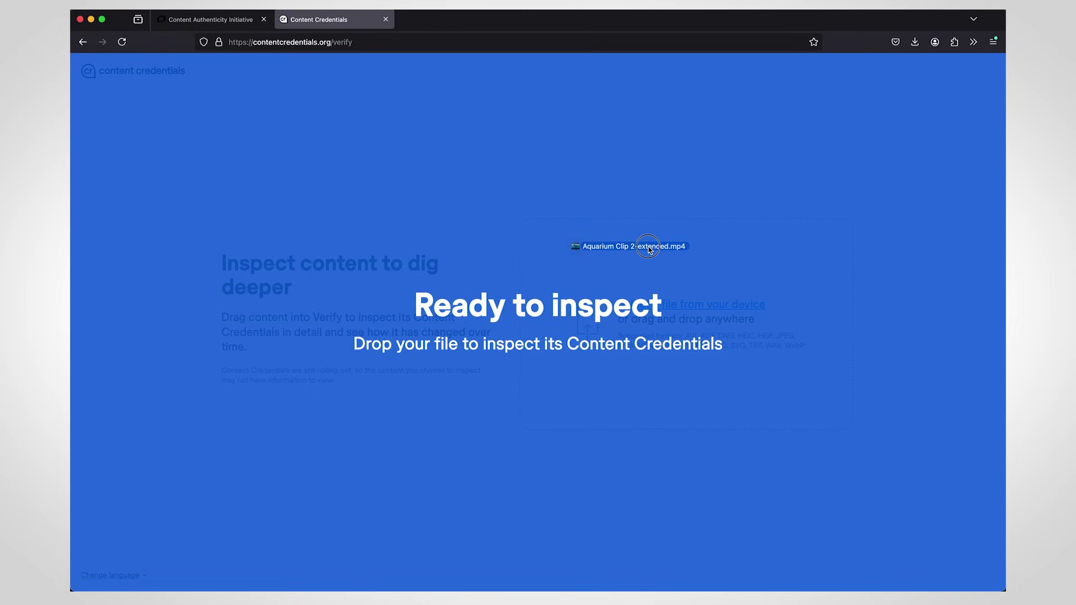
Drop Aquarium Clip 2-extended.mp4 onto the Verify page to read its credentials
{"action": "left_click_drag", "start_coordinate": [649, 248], "coordinate": [649, 250]}
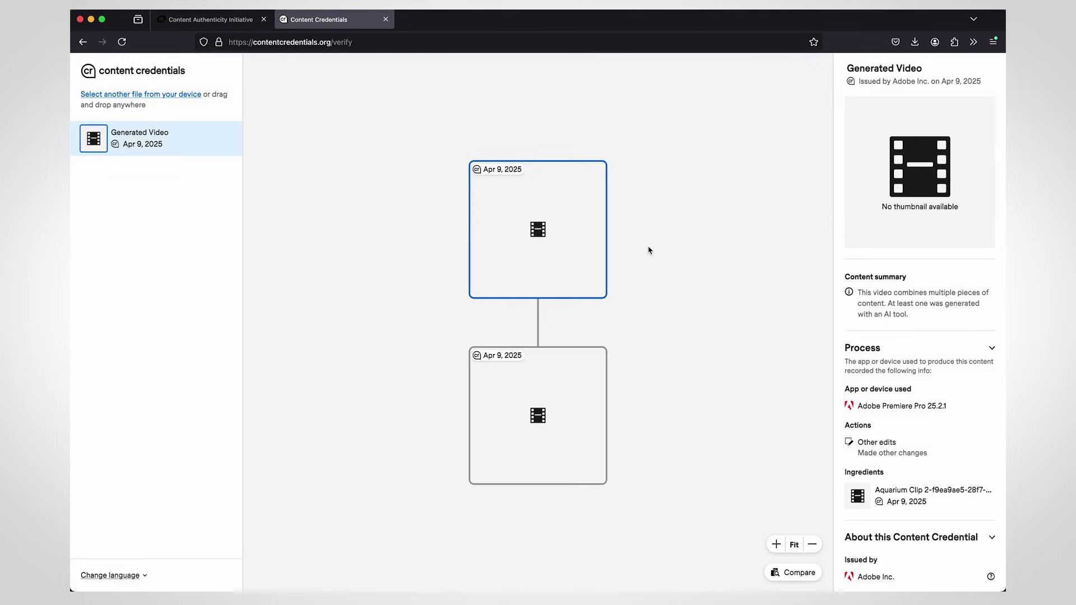